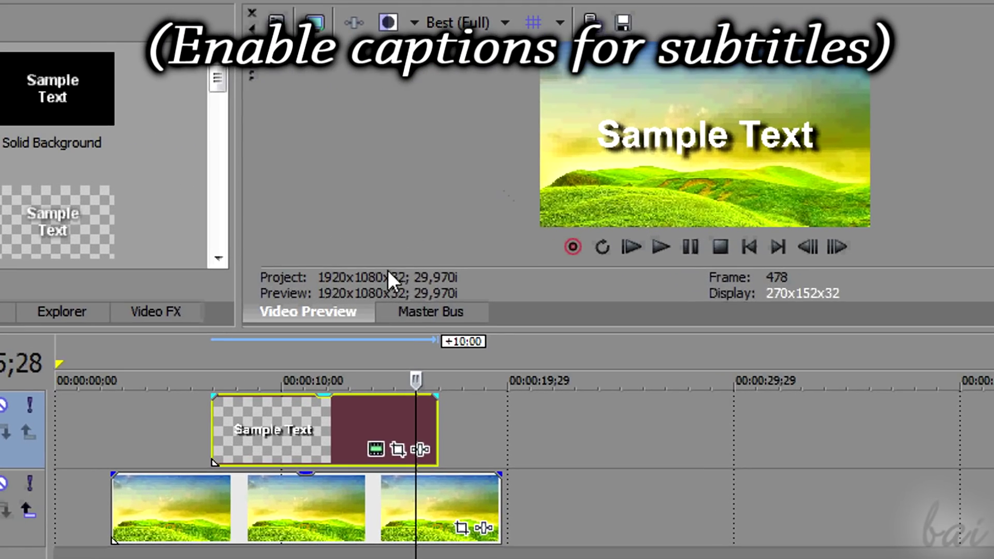
Step: Mark a loop region near the start and park the playhead at frame 275 showing Sample Text
click(173, 357)
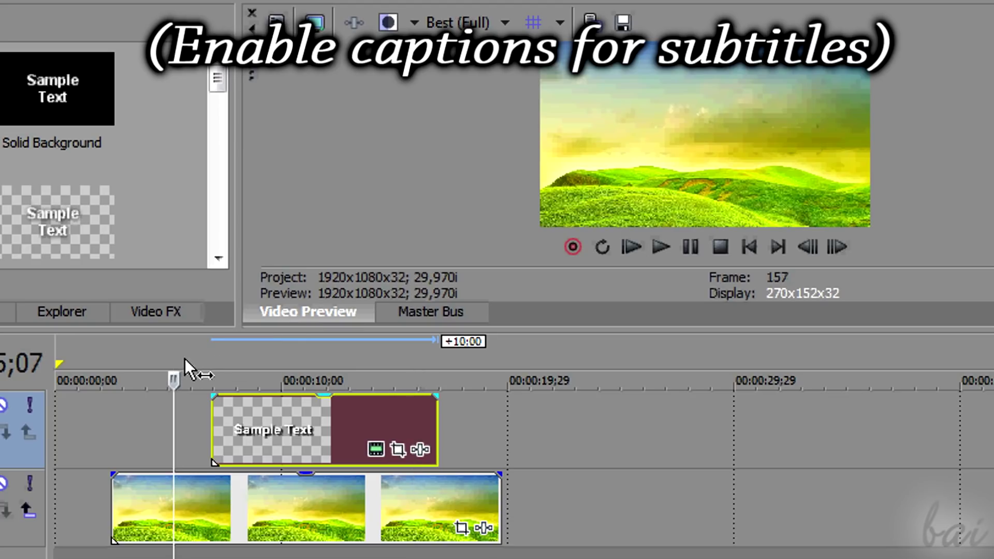
mouse_move(99, 357)
mouse_down()
mouse_move(515, 366)
mouse_move(230, 366)
mouse_up()
click(263, 365)
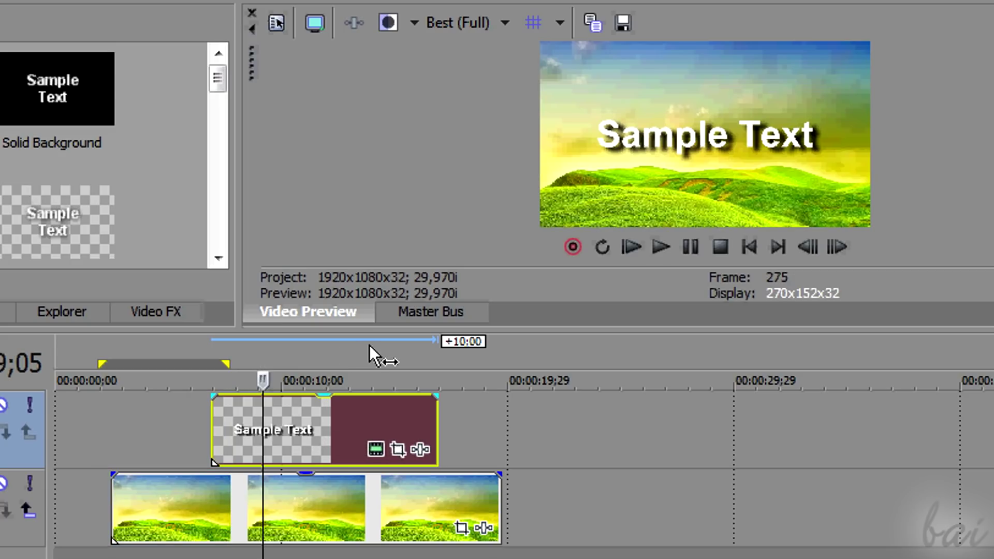
Step: Zoom the timeline, draw a 5–8 second loop region, and park the playhead at frame 255
scroll(365, 375, up, 3)
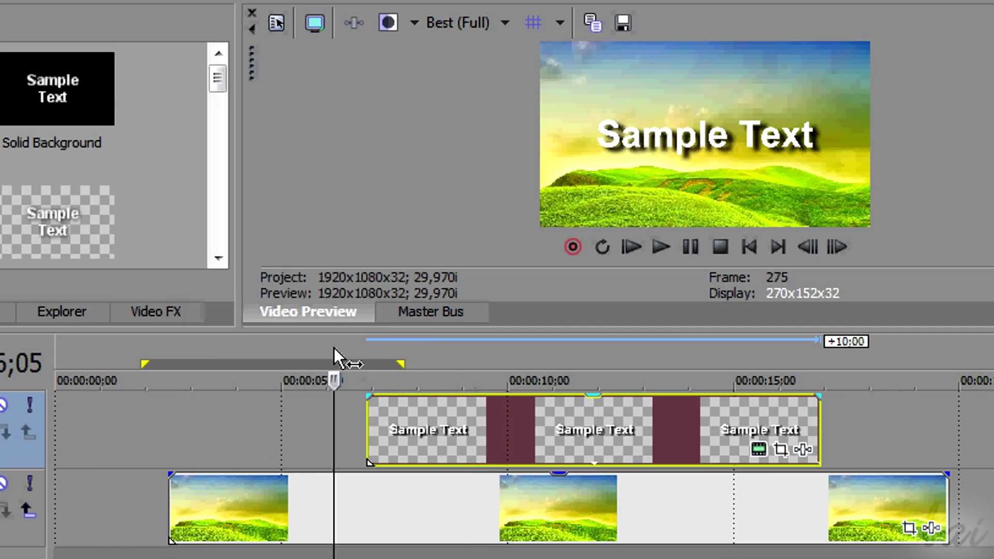
drag(315, 355, 440, 356)
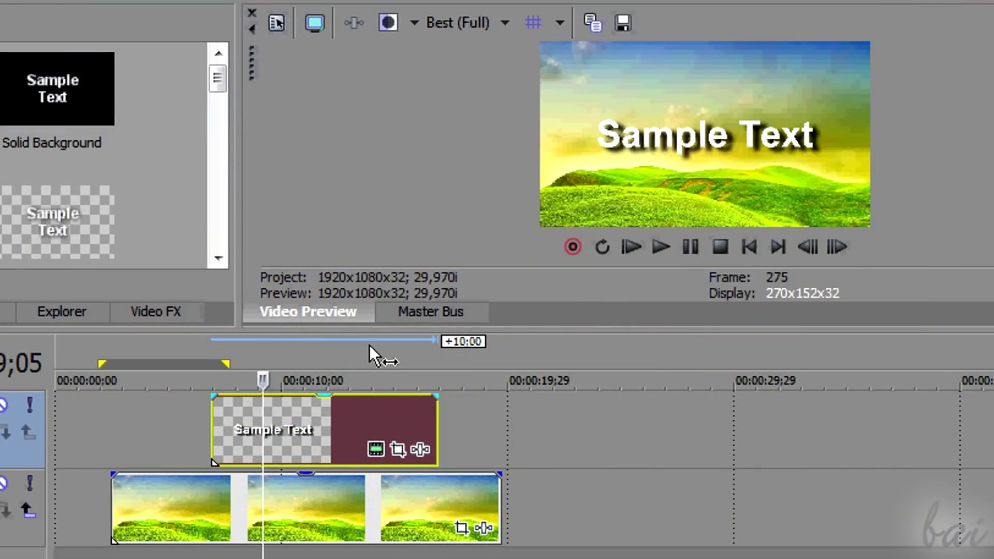
scroll(348, 373, up, 2)
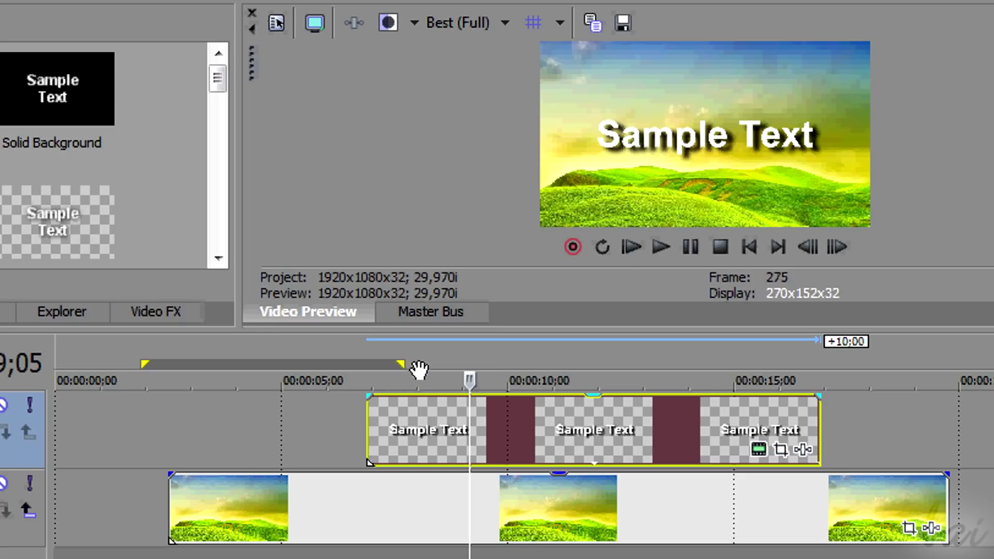
click(334, 350)
drag(314, 356, 433, 356)
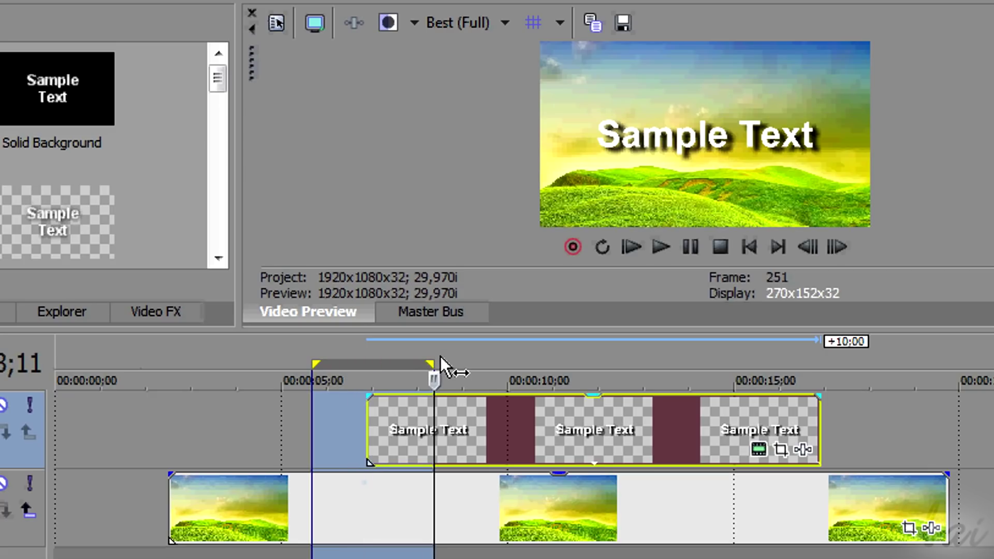
click(440, 356)
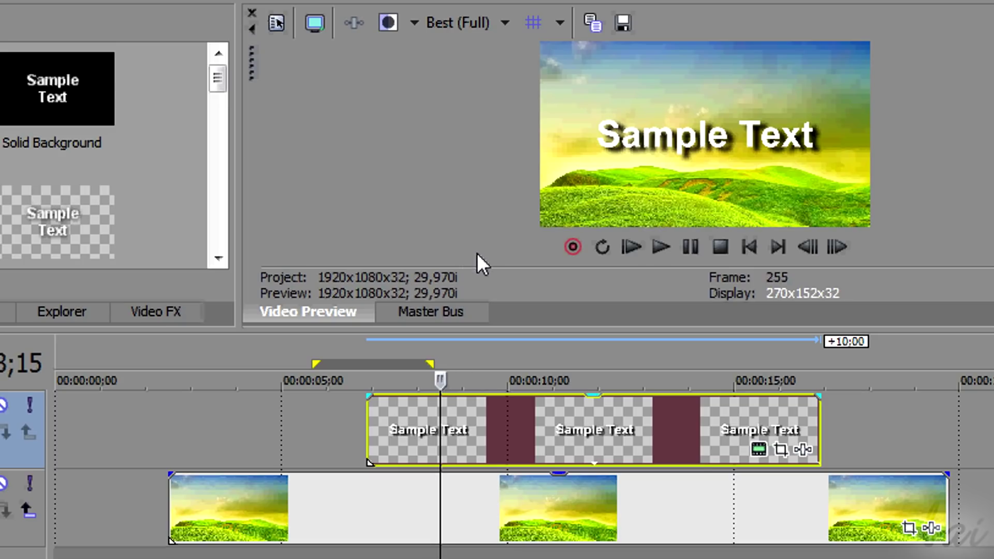
Step: Copy frame 255 with Sample Text to the clipboard as a snapshot
click(595, 26)
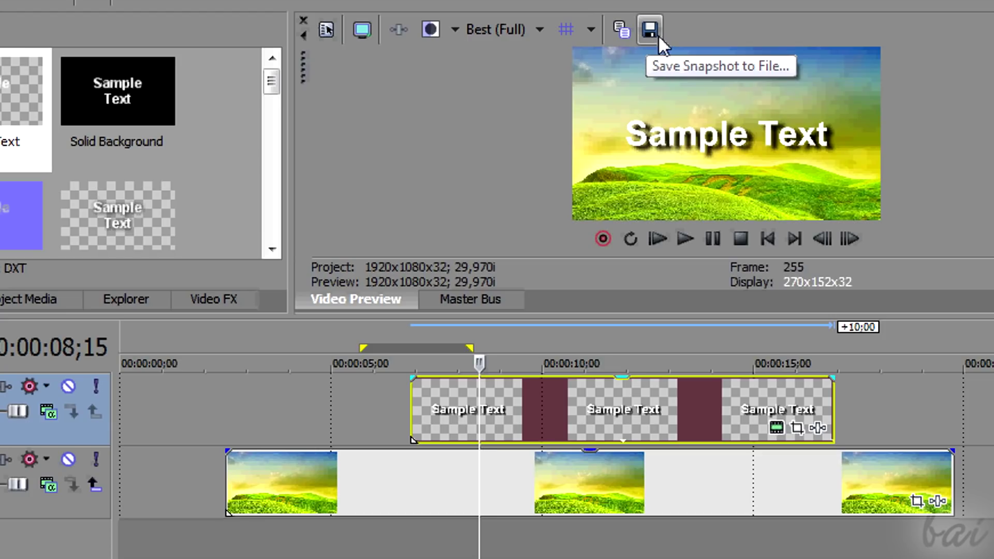
Step: Save the current frame as the JPEG snapshot Image1.jpg
click(657, 35)
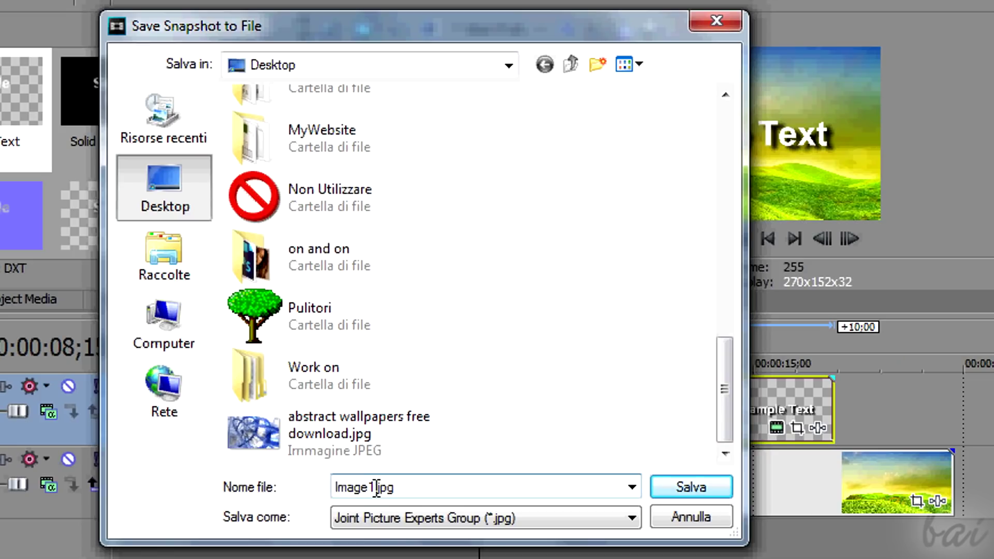
click(697, 488)
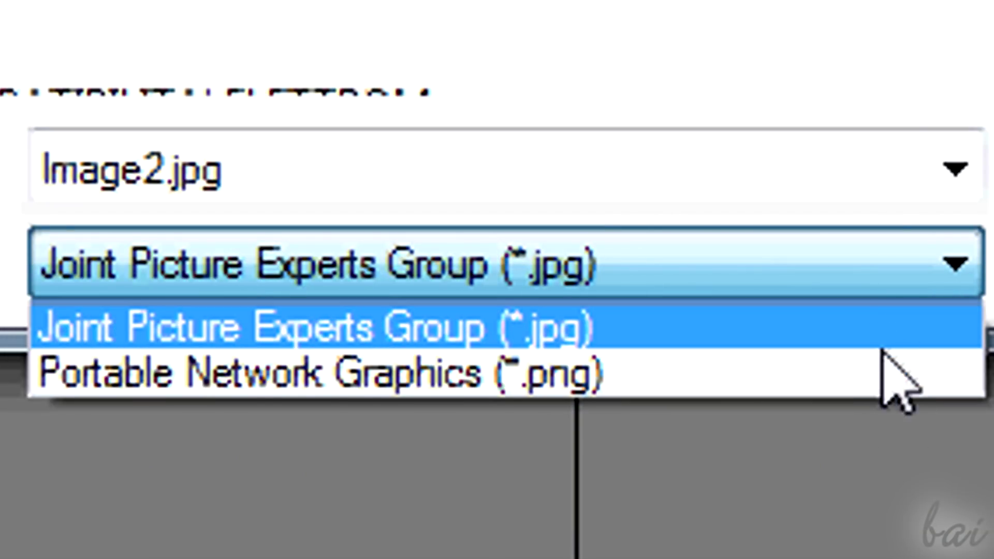
click(863, 334)
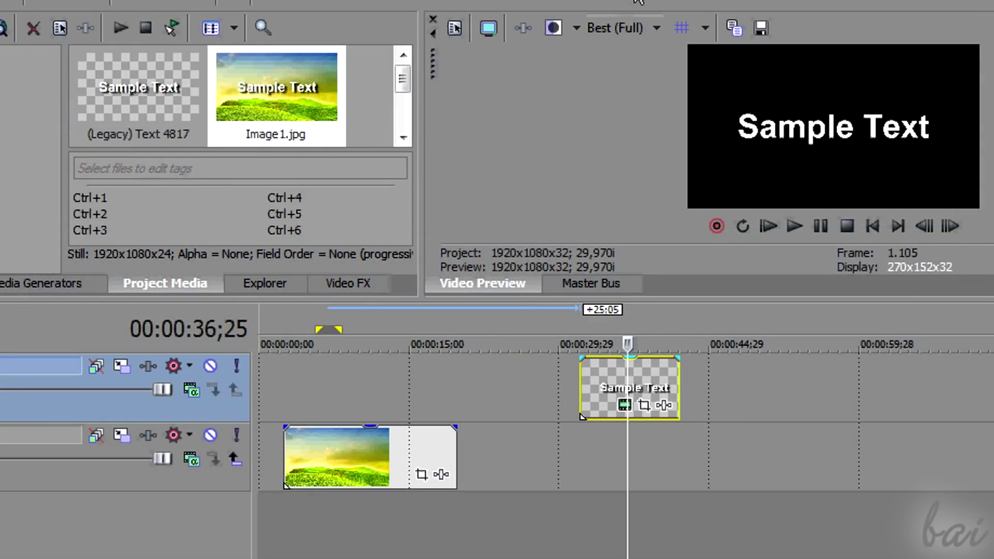
Step: Save the text-only frame as JPEG Image2.jpg and as Portable Network Graphics Image2.png
click(736, 29)
click(760, 28)
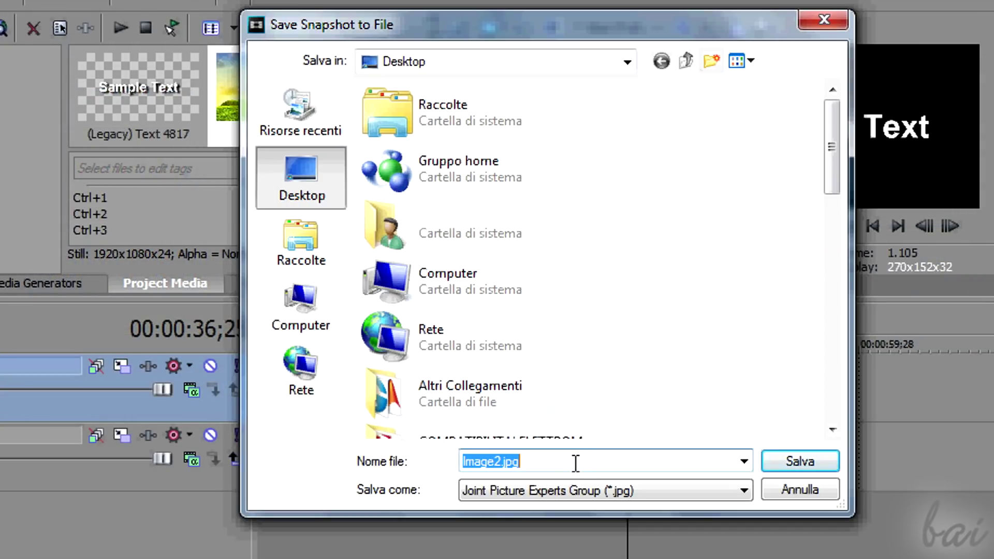
click(800, 460)
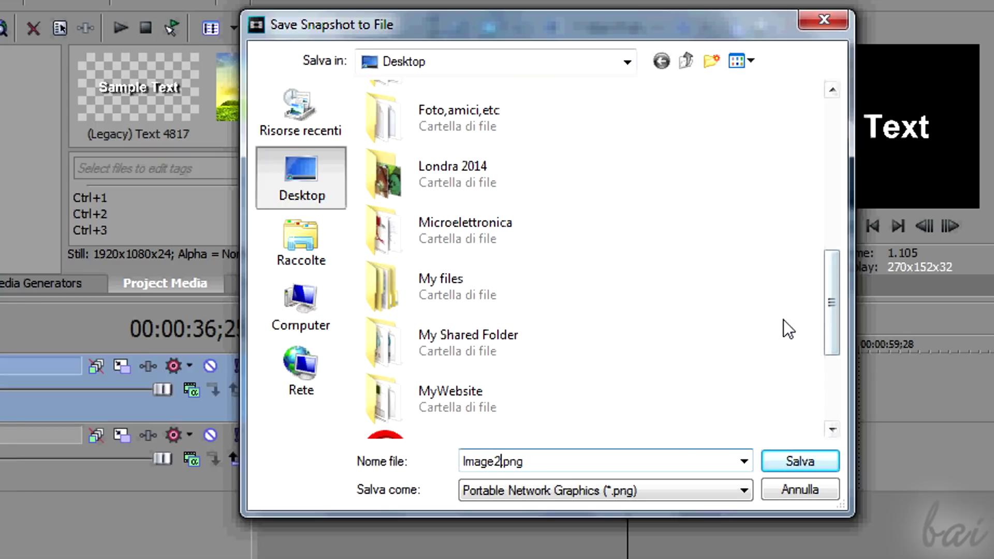
click(801, 461)
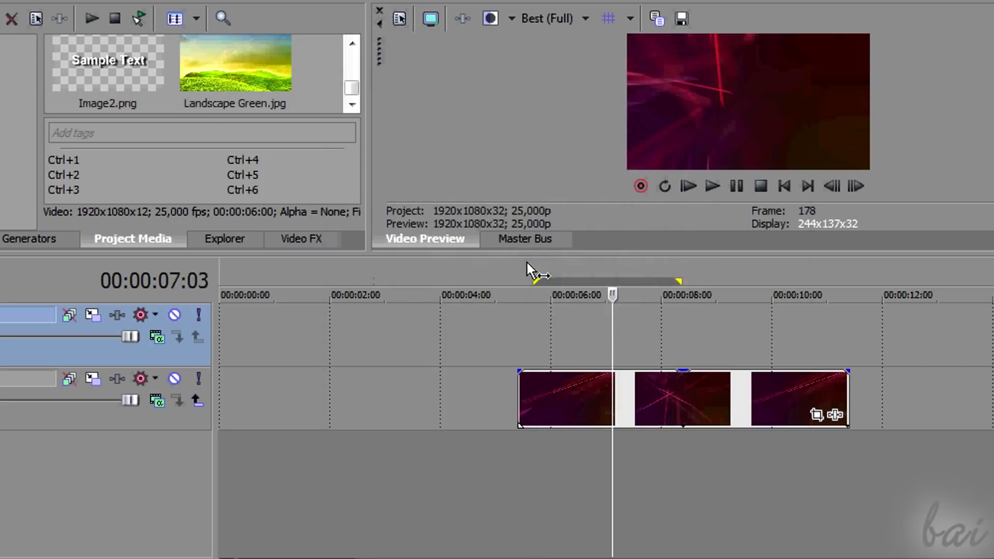
Step: Enlarge the preview and place Image2.jpg on the track above the red video near 5 seconds
drag(524, 271, 583, 271)
drag(639, 255, 635, 388)
drag(518, 391, 728, 395)
scroll(356, 163, up, 1)
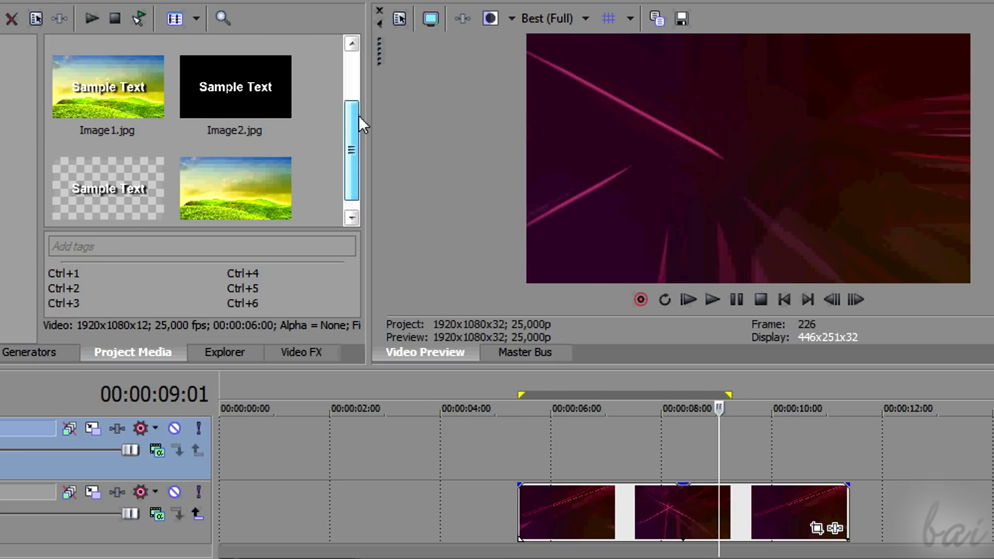
scroll(356, 155, down, 1)
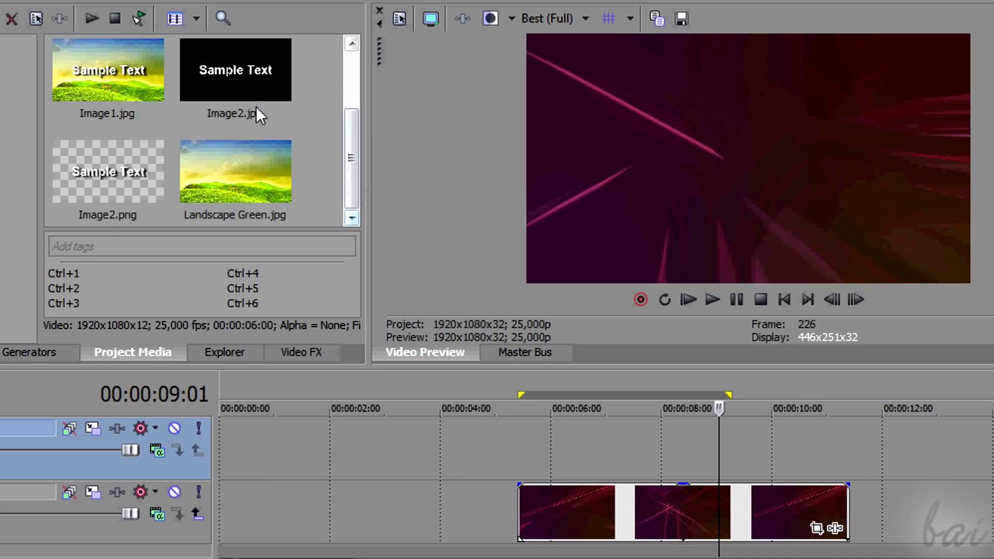
drag(257, 82, 596, 439)
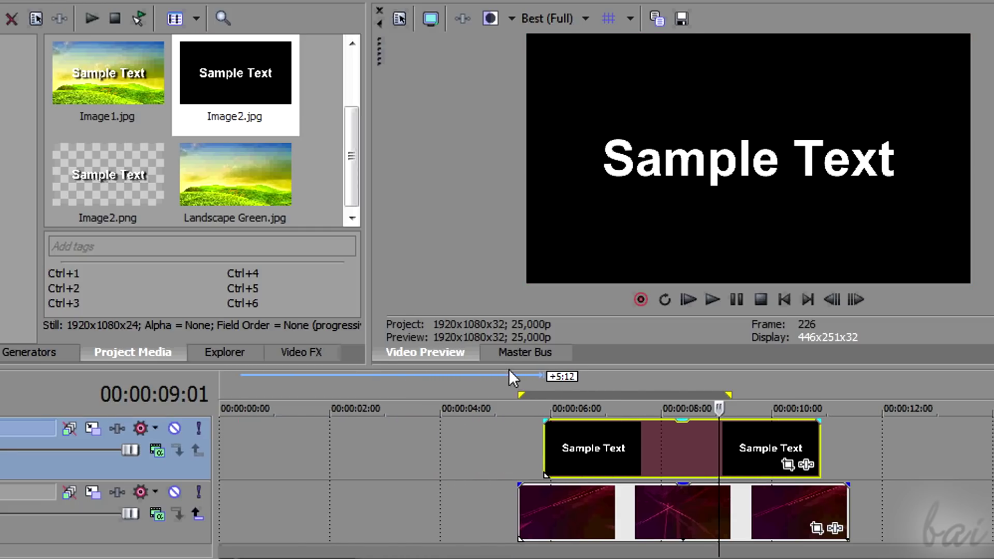
drag(507, 393, 659, 385)
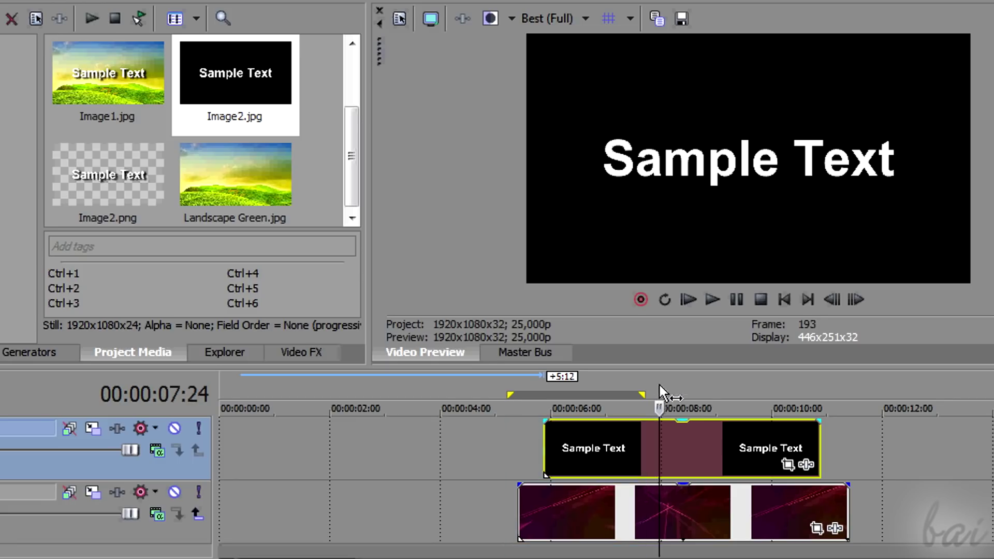
Step: Cut the Image2.jpg event, put Image2.png in its place, and loop-play the overlay
right_click(613, 440)
click(660, 147)
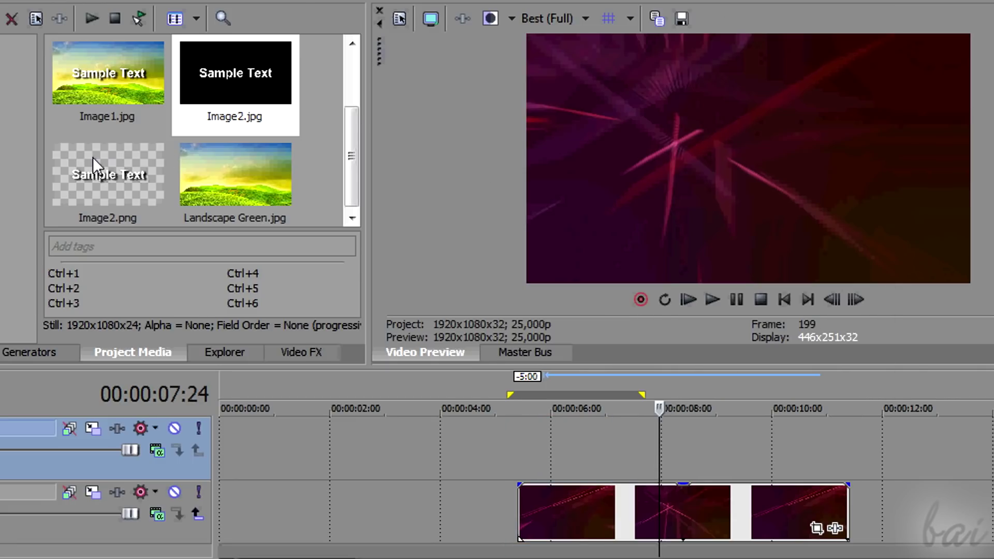
click(119, 194)
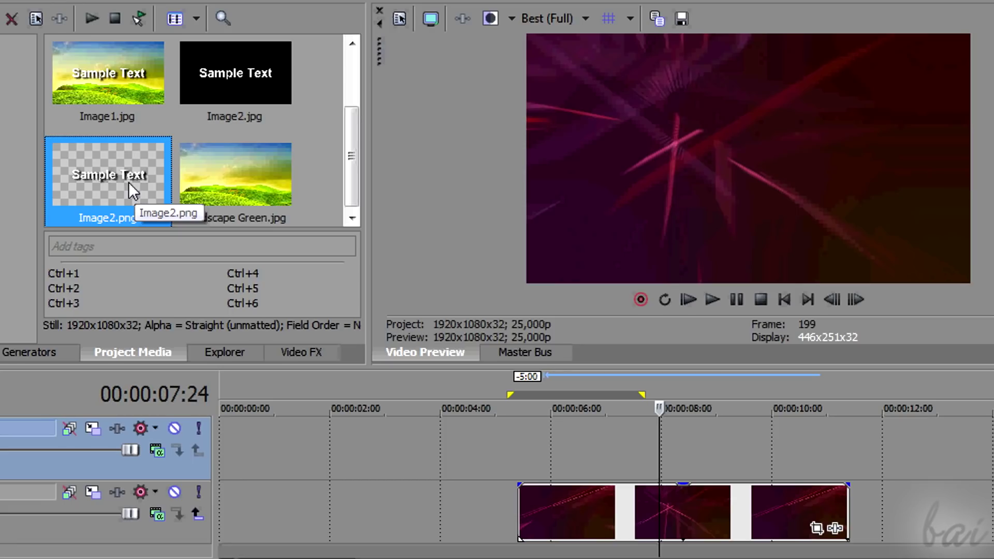
drag(135, 185, 566, 436)
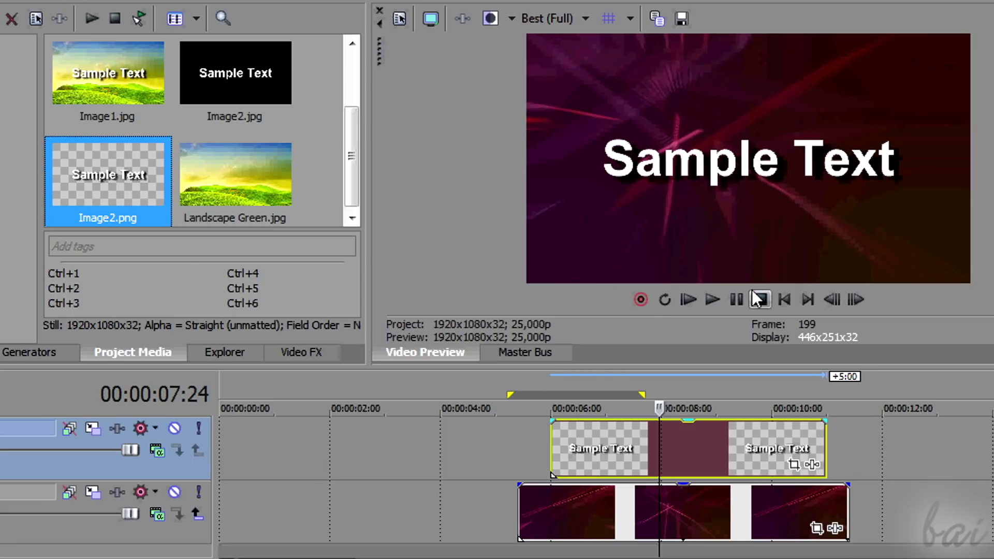
drag(506, 391, 639, 384)
key(space)
key(space)
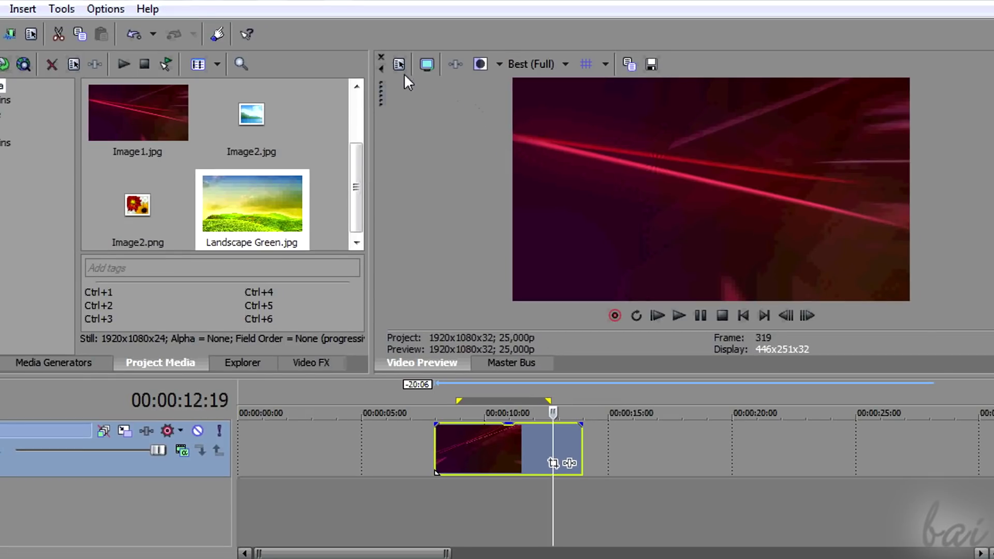
Step: Switch the project template to Internet 480-30p 4:3 (640x480, 29,970 fps)
click(400, 68)
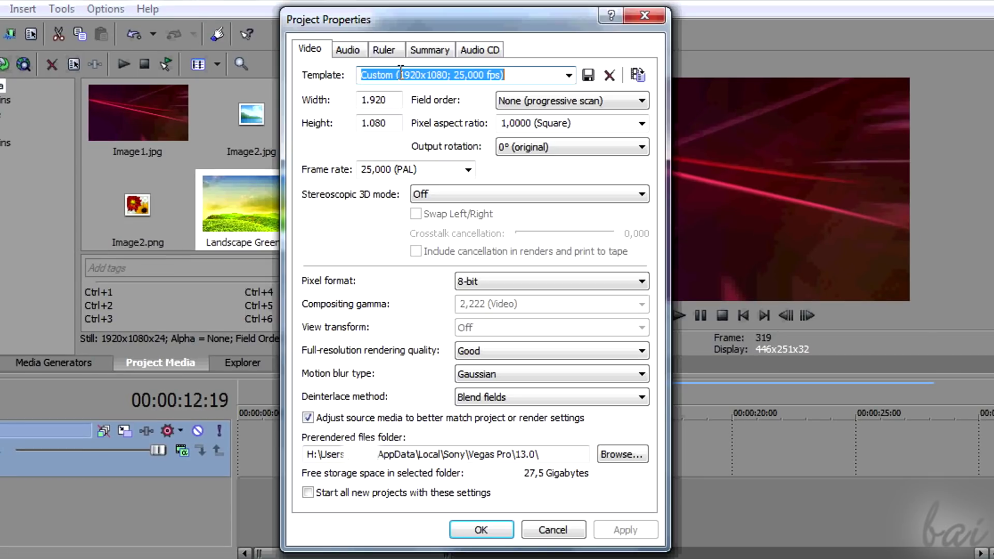
click(569, 78)
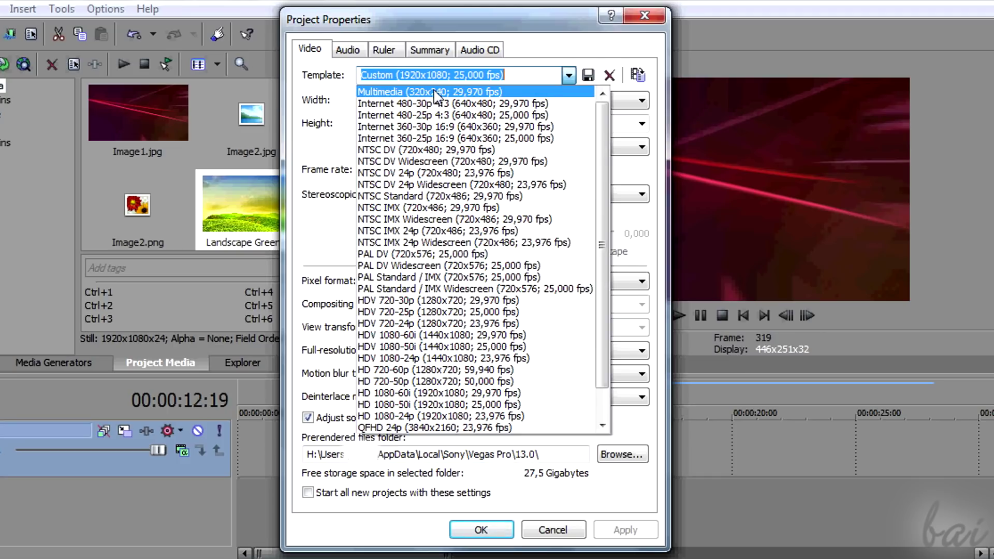
click(484, 106)
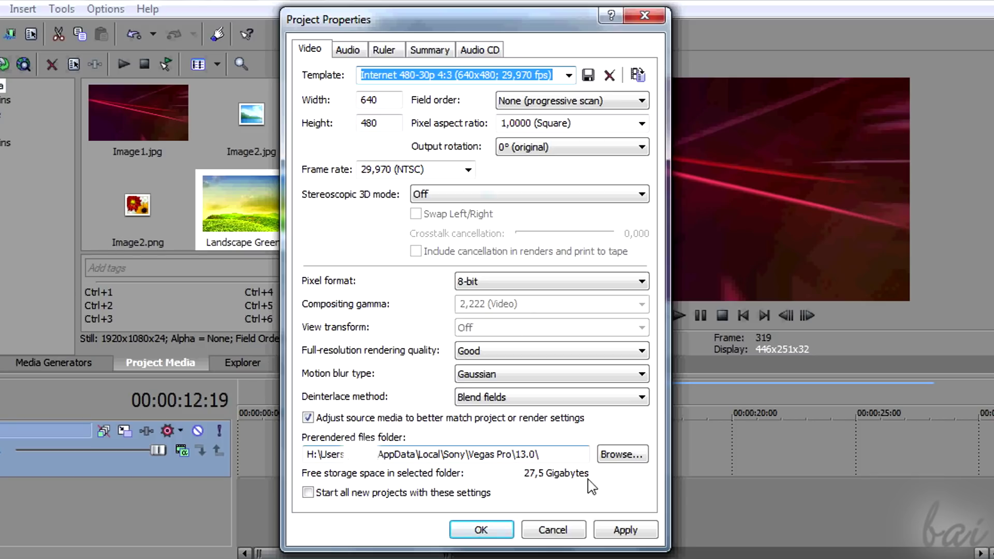
click(481, 529)
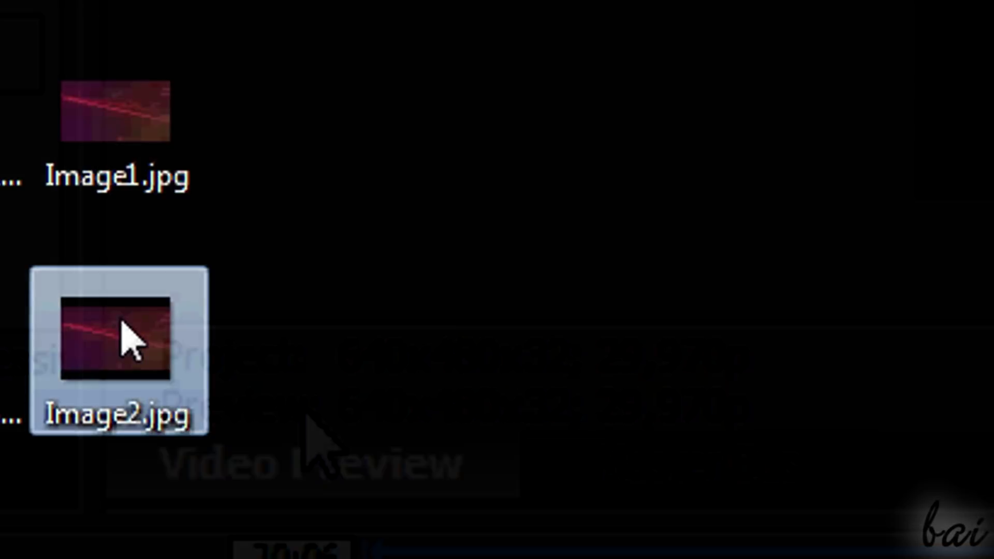
mouse_move(124, 327)
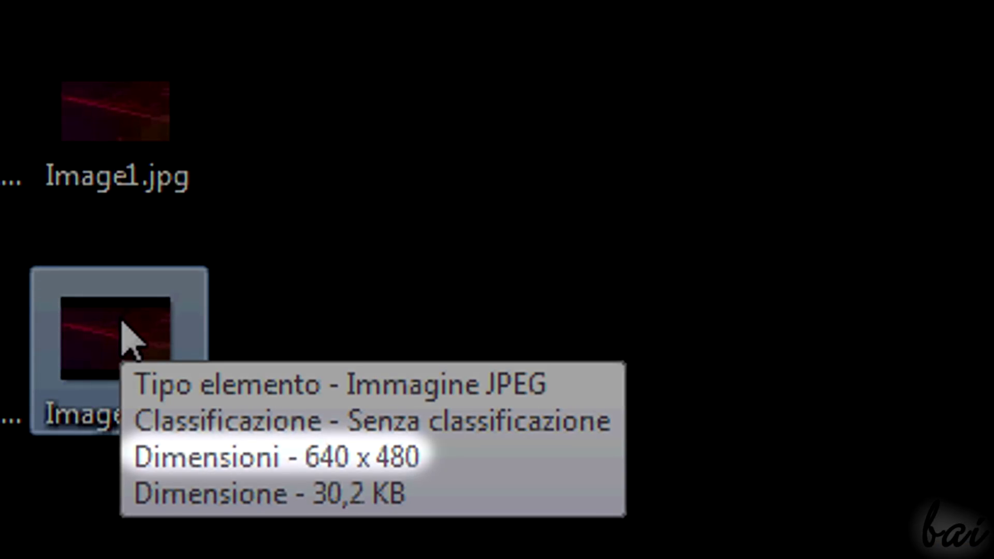